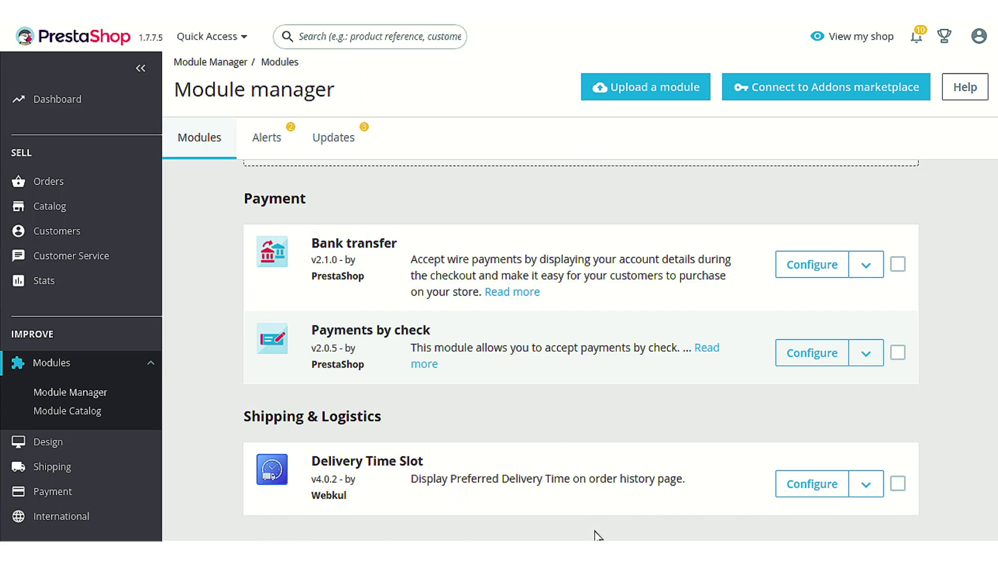
Configure the Delivery Time Slot module with Time Slot enabled and a minimum time gap of 30, and save the settings
click(813, 482)
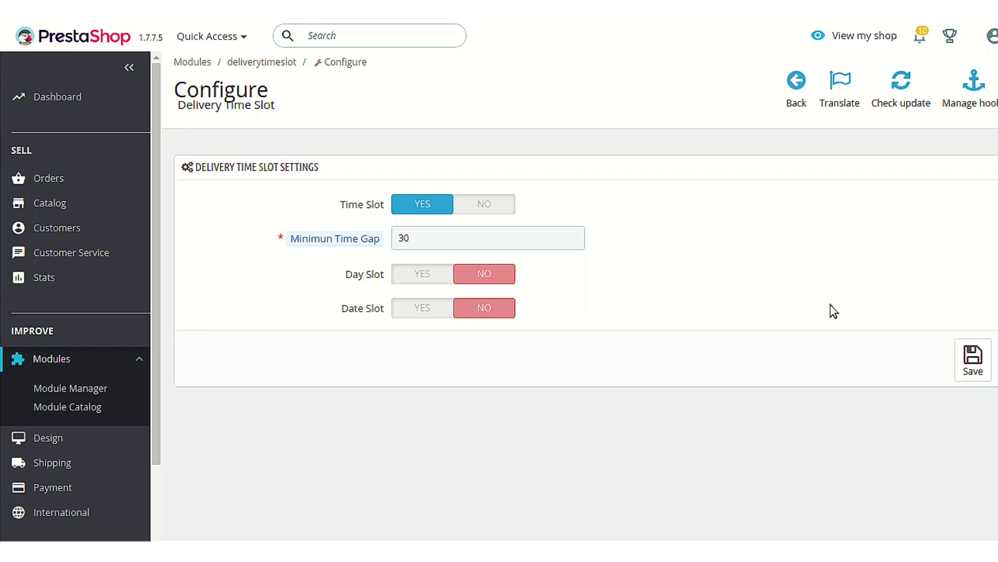
click(976, 364)
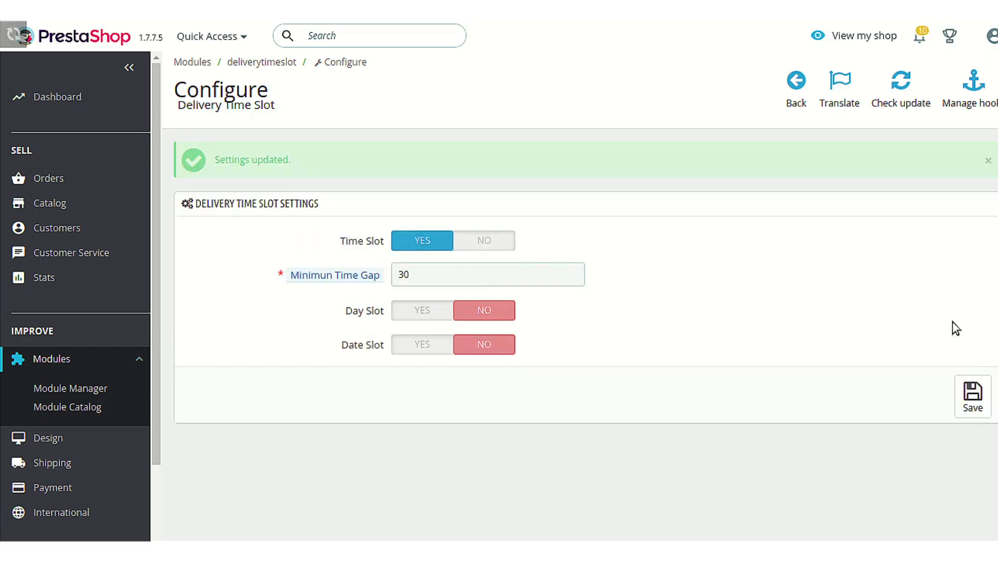
Switch to the storefront, check out the cart, and set the preferred delivery time's start to 06:00 in the shipping step
key(ctrl+Tab)
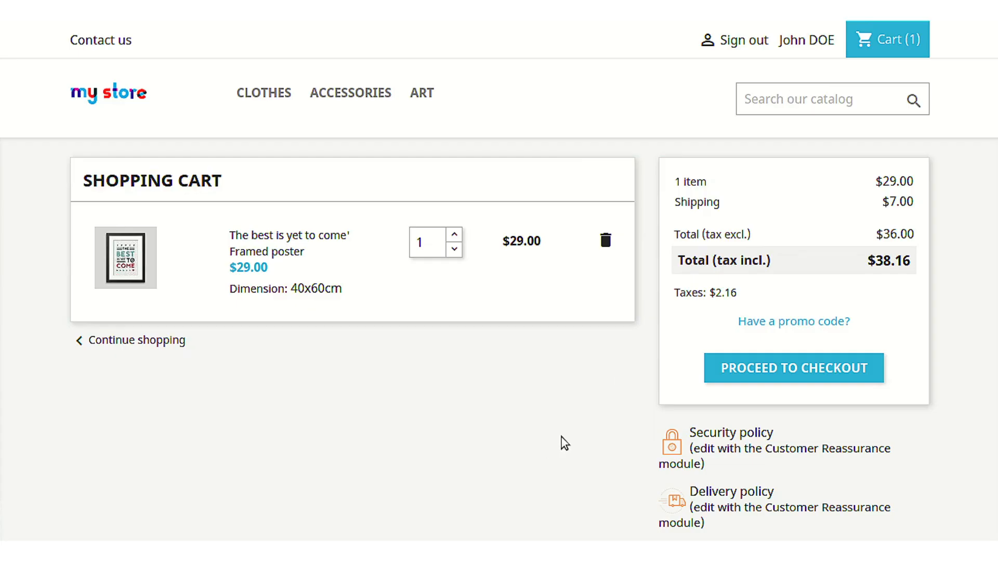
click(729, 369)
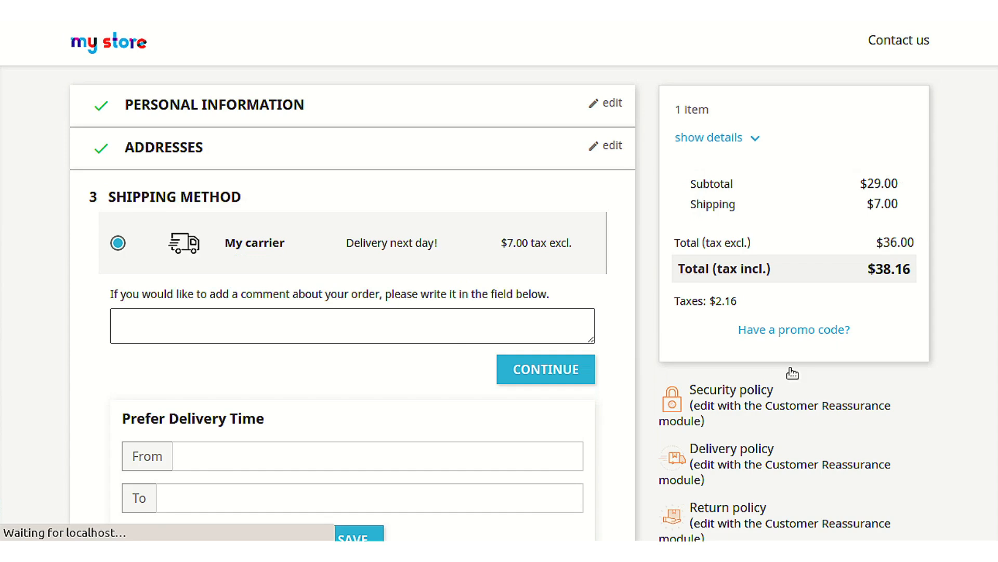
scroll(479, 367, down, 3)
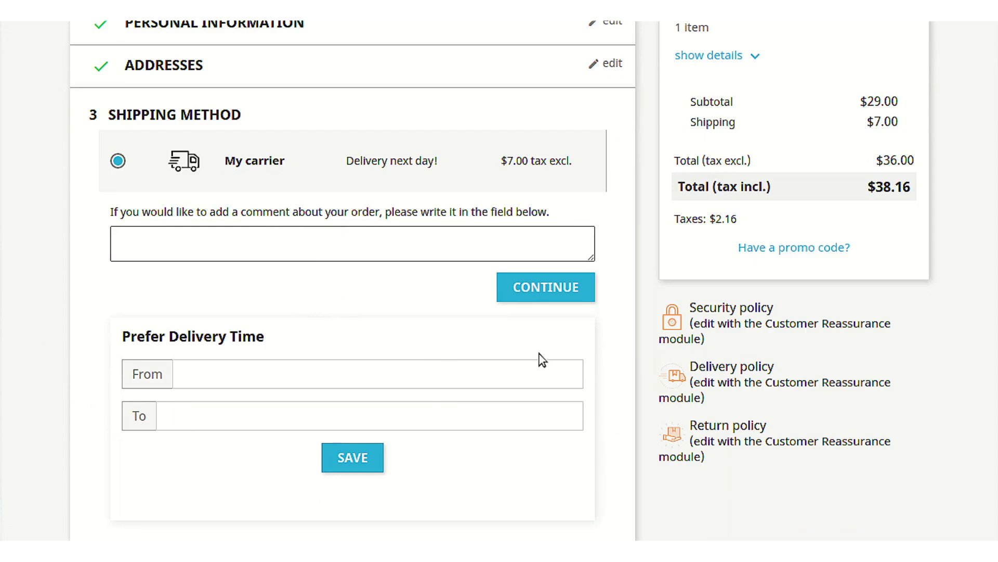
click(384, 368)
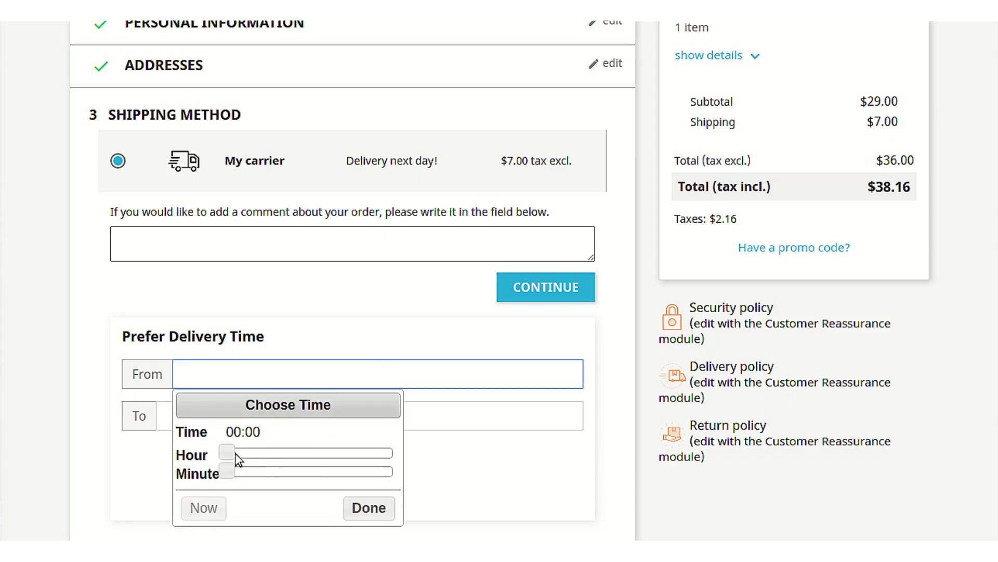
drag(230, 453, 269, 454)
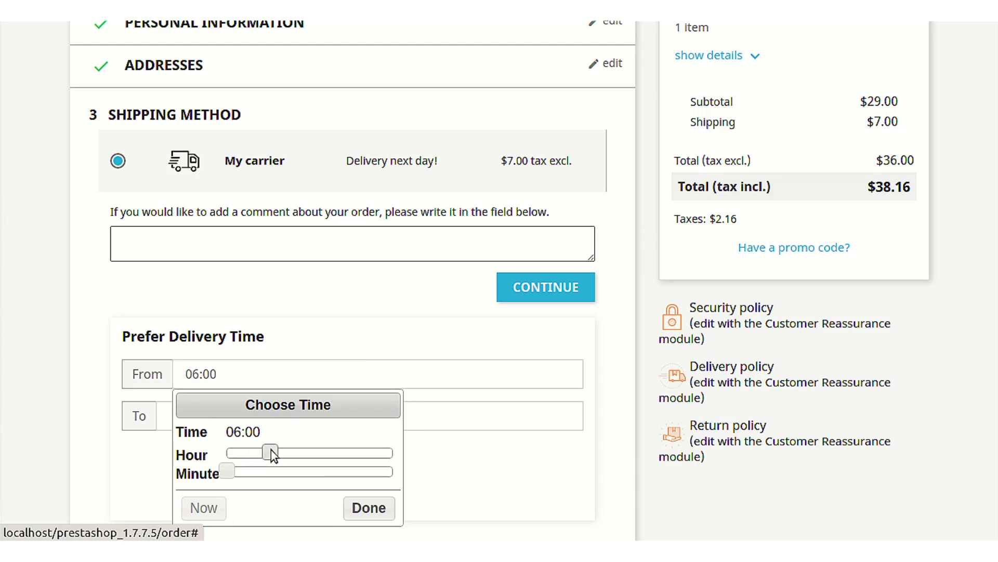
click(485, 347)
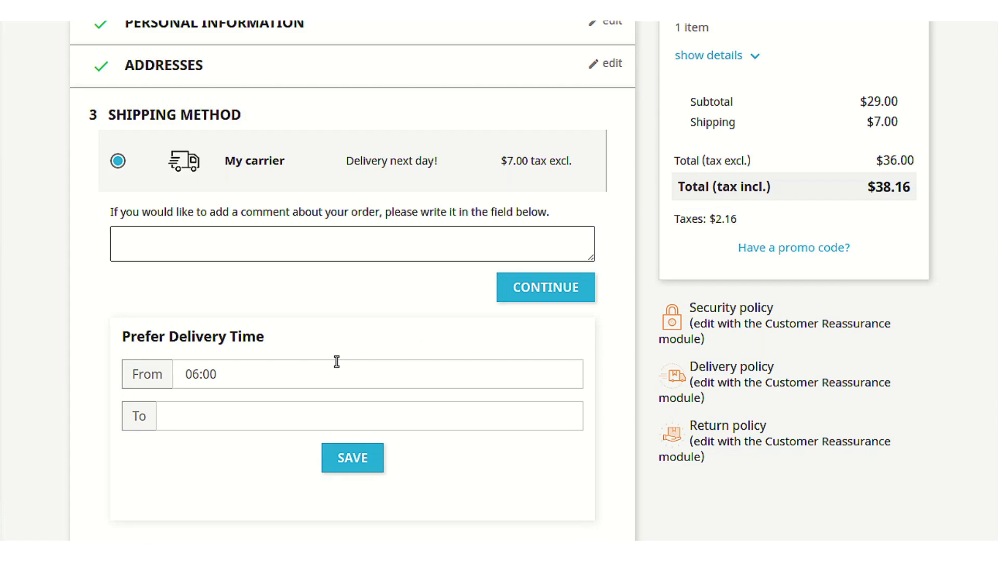
Try to save the preferred delivery time with 06:07 as its end
click(262, 425)
drag(209, 334, 232, 348)
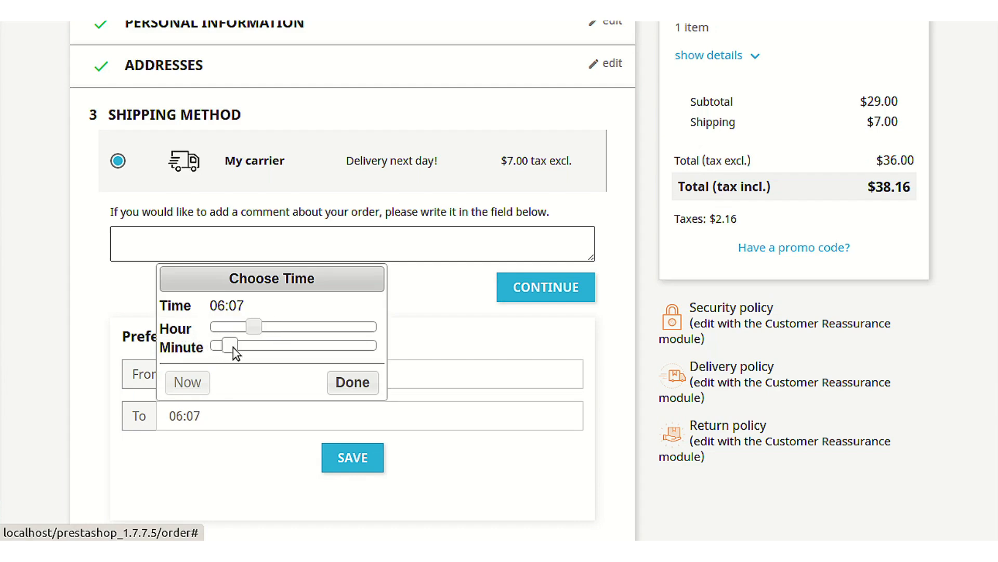
click(355, 383)
click(364, 471)
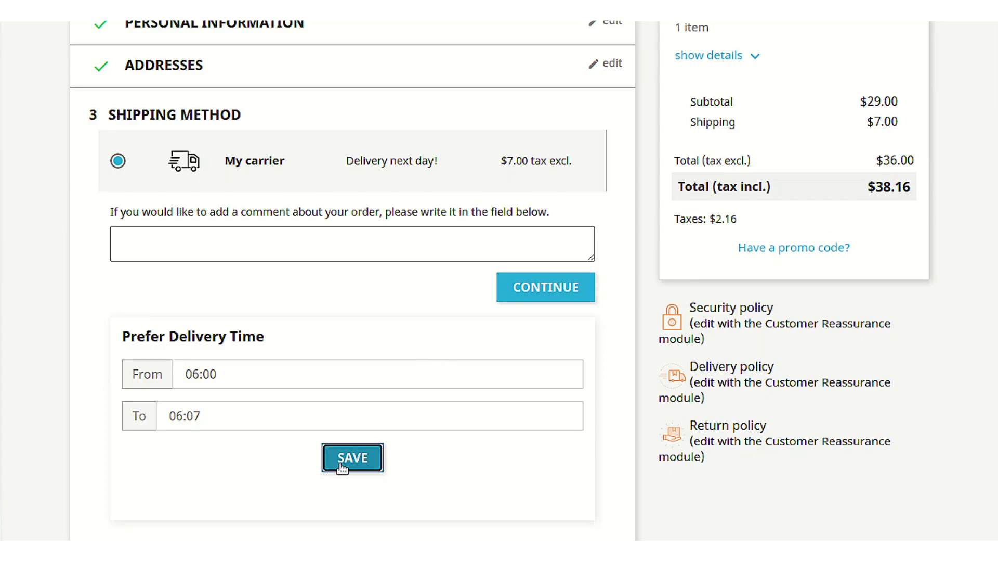
click(342, 460)
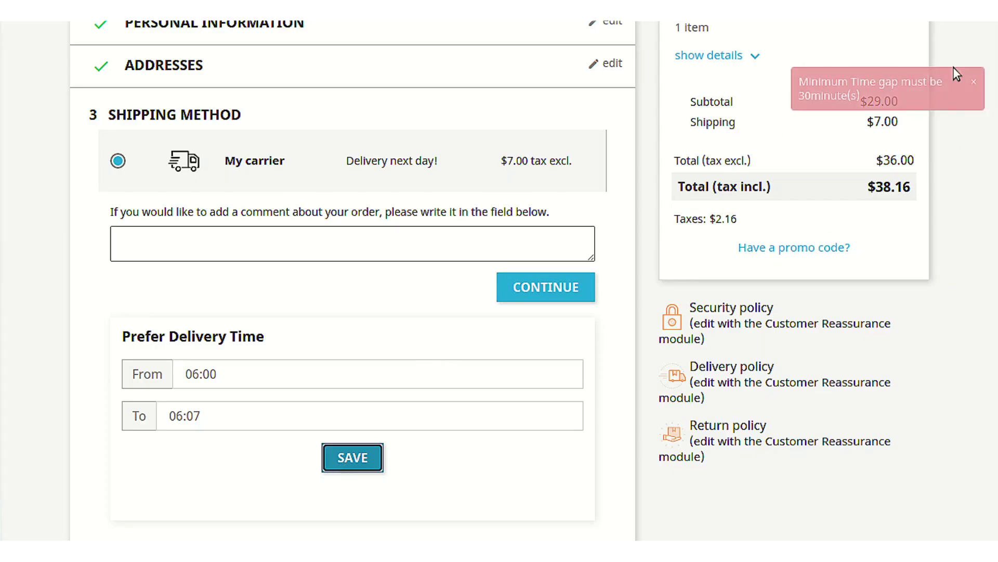
Set the end of the preferred delivery time to 06:35 and save it
click(263, 417)
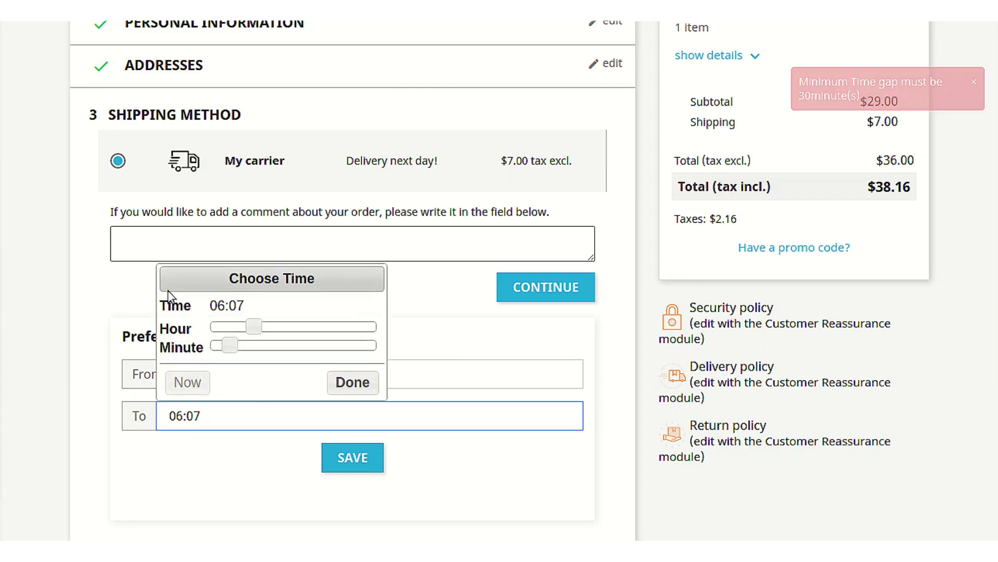
drag(226, 345, 308, 345)
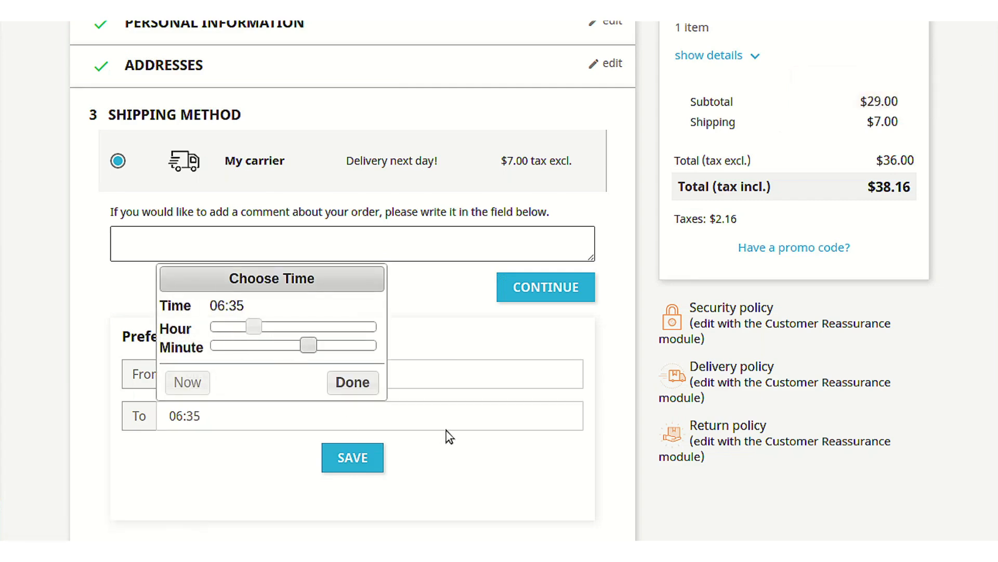
click(395, 465)
click(348, 471)
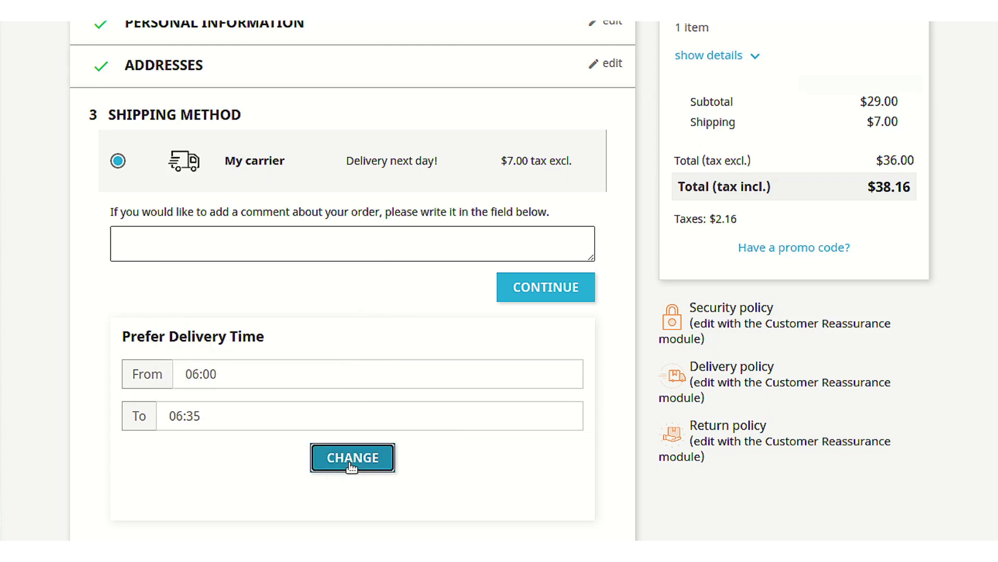
Continue to payment, select payment by bank wire, agree to the terms of service and place the order
scroll(641, 357, down, 3)
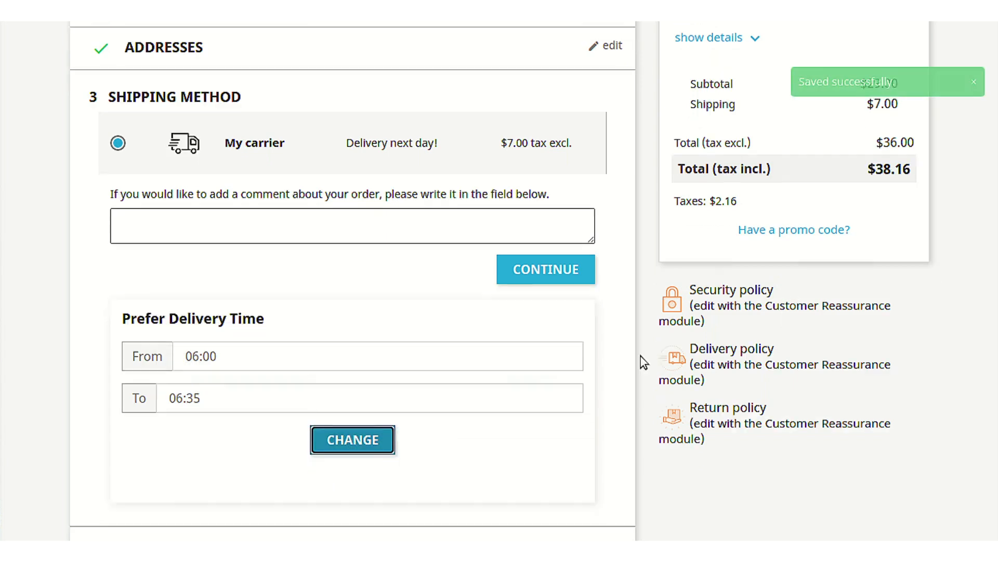
click(547, 163)
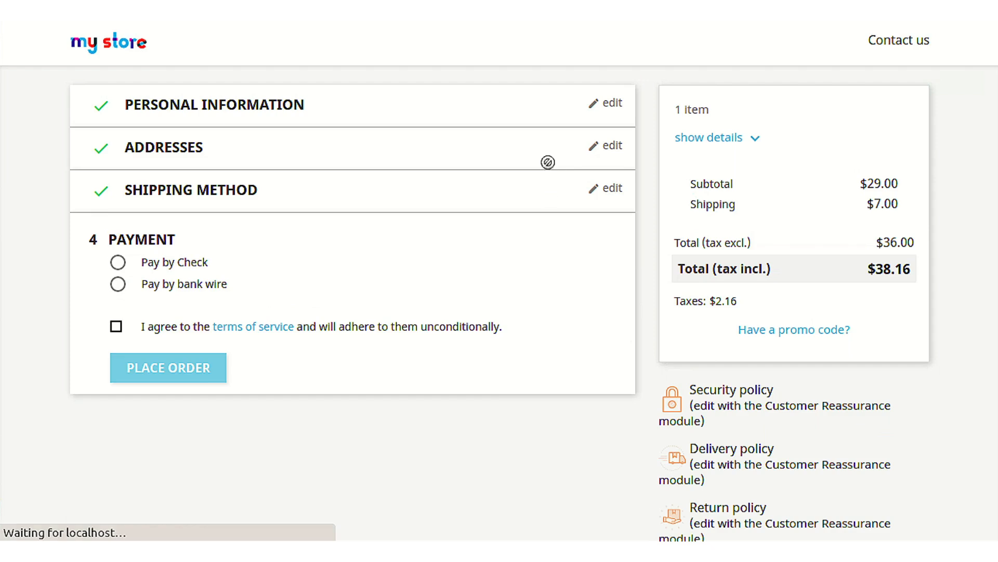
click(117, 285)
click(117, 411)
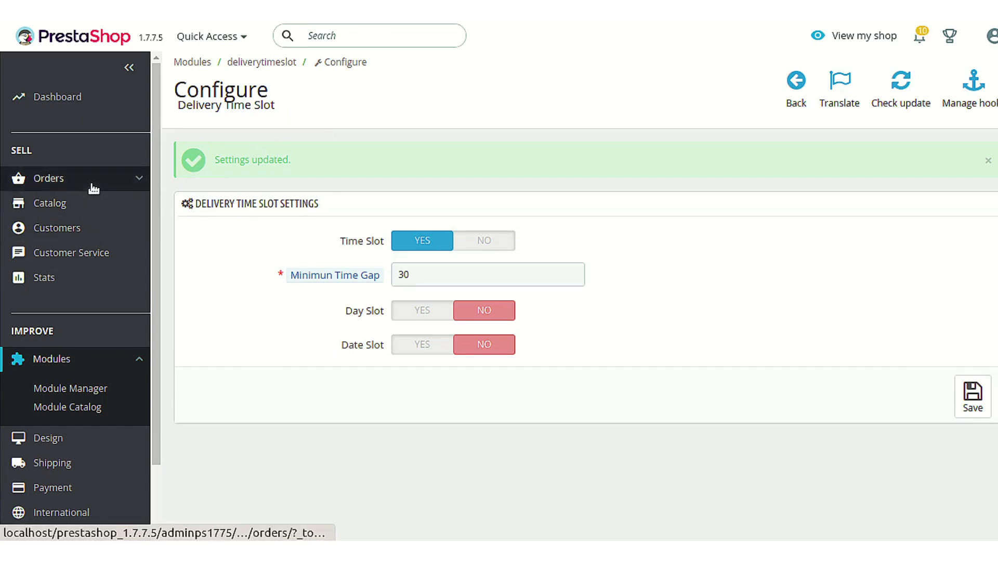
Open the newest order in the back office and examine the delivery time slot preferred by the customer
mouse_move(94, 188)
click(62, 206)
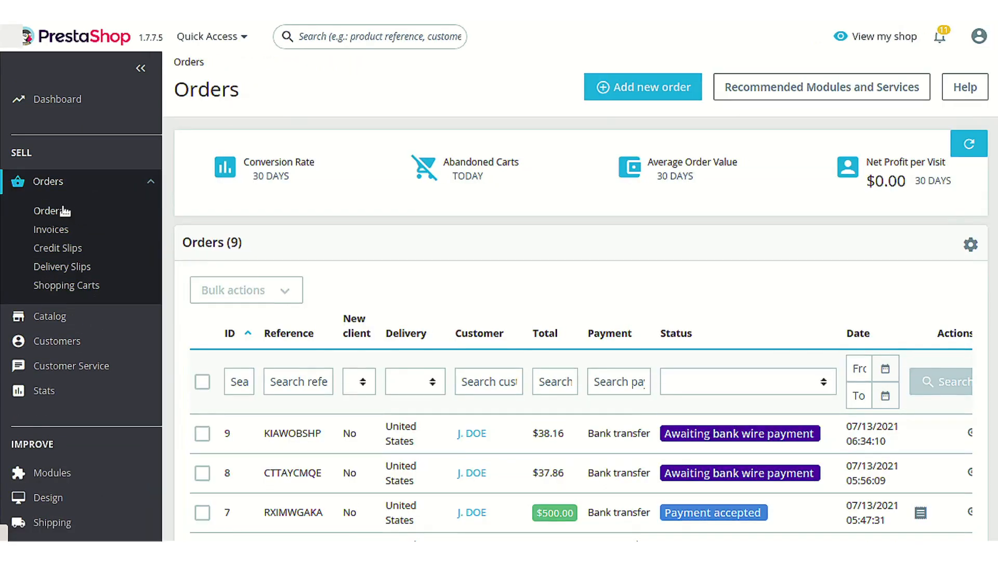
scroll(647, 407, down, 3)
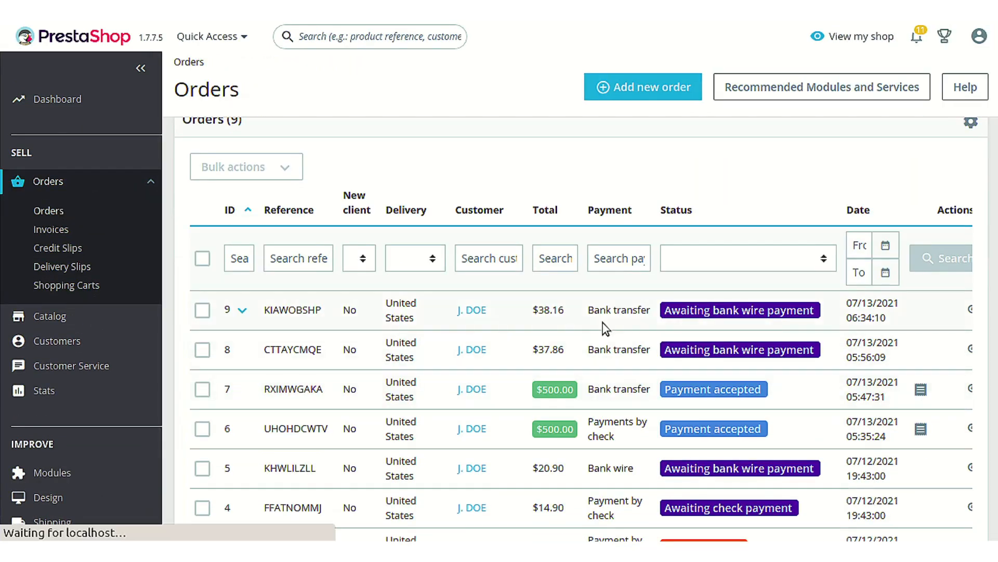
click(603, 323)
scroll(670, 385, down, 5)
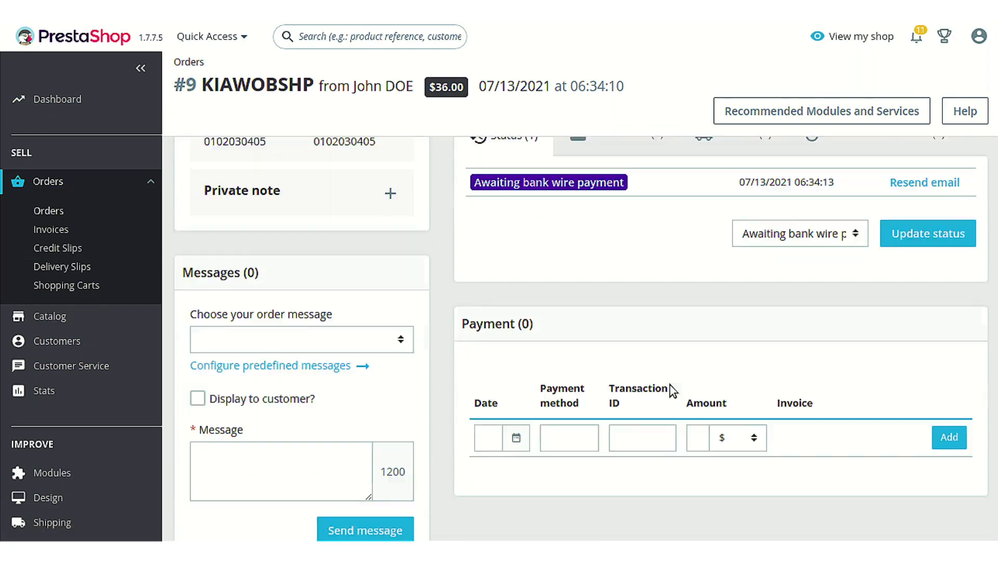
scroll(669, 385, down, 2)
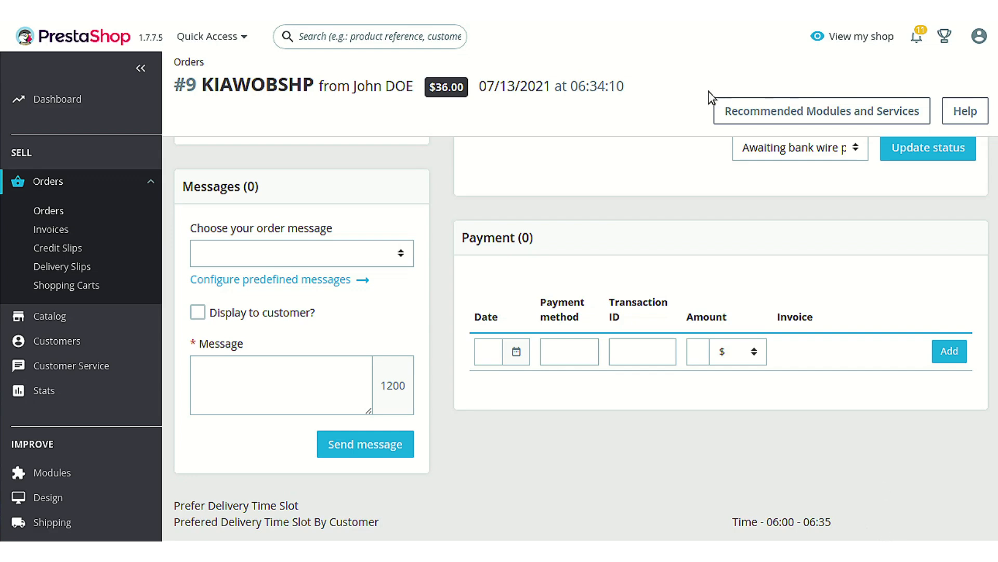
Return to the Delivery Time Slot settings, disable Time Slot, enable Day Slot and save
key(alt+Left)
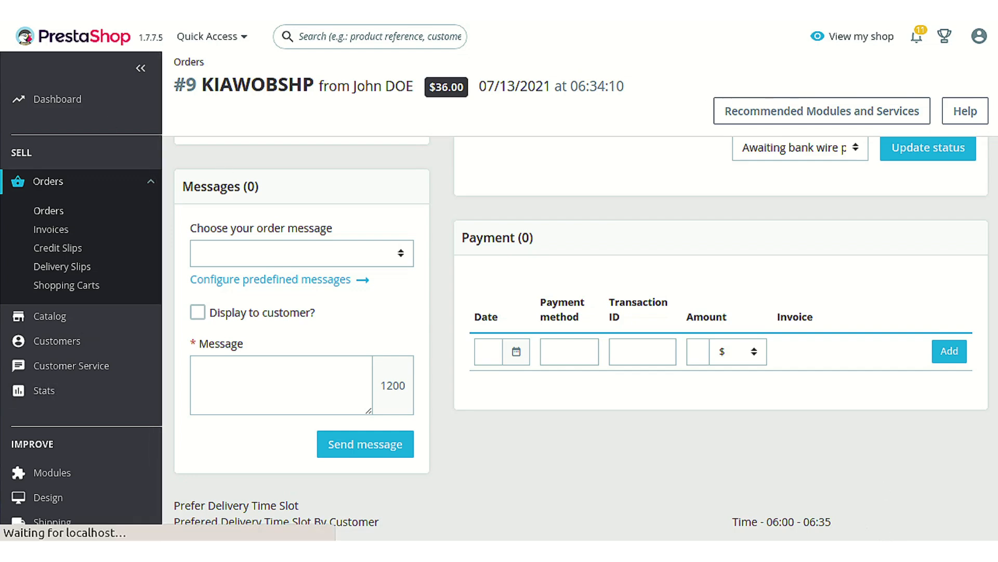
key(alt+Left)
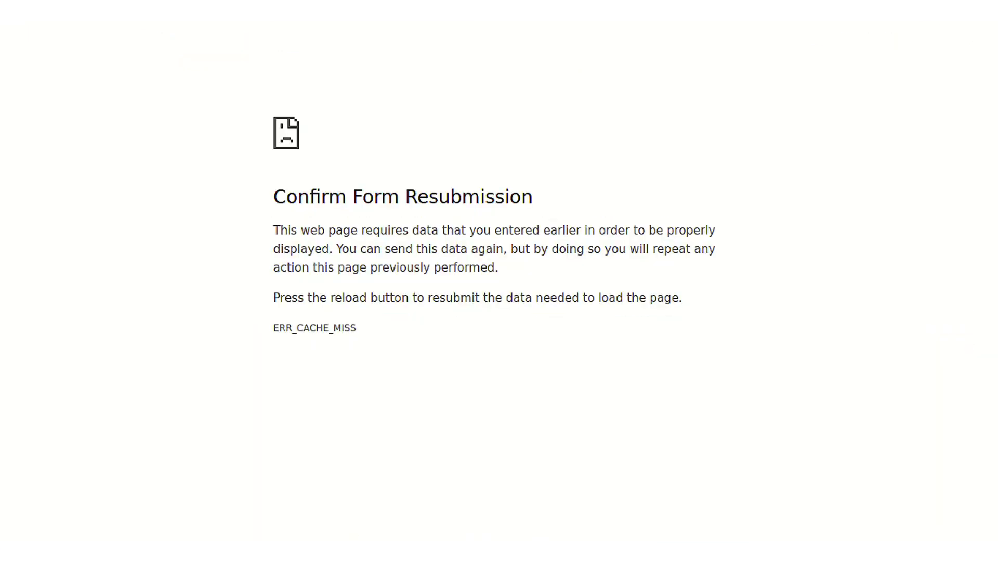
key(alt+Left)
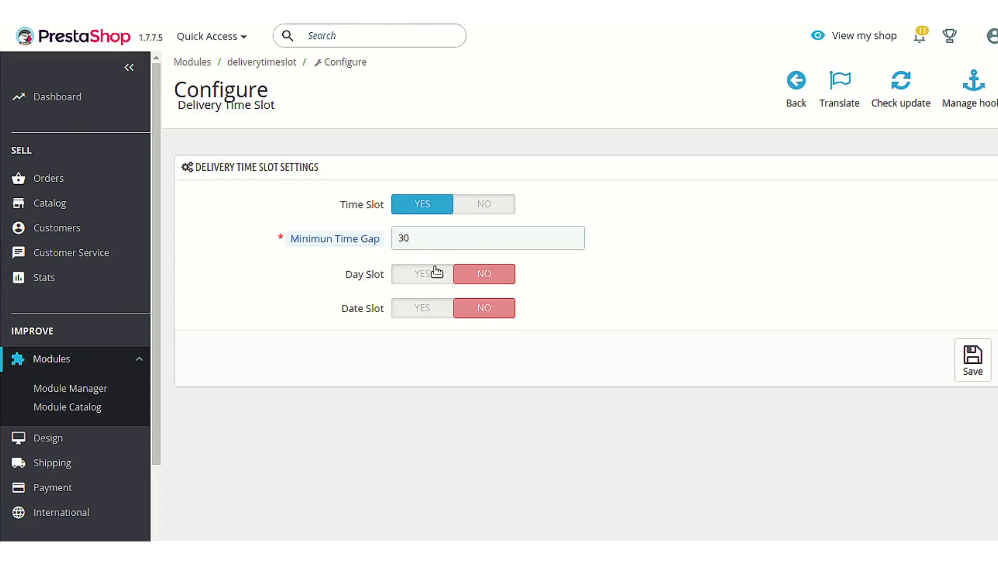
click(473, 204)
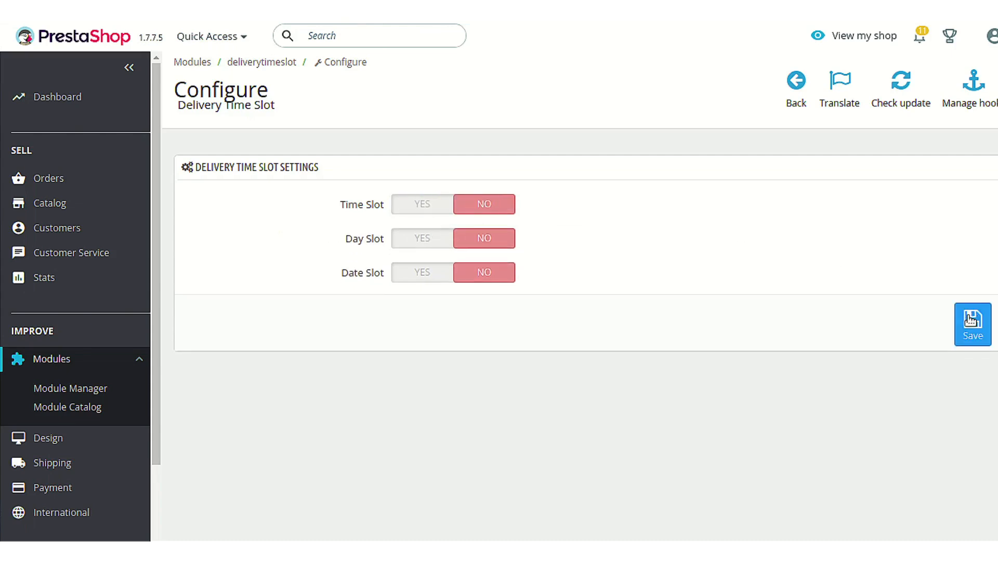
click(441, 240)
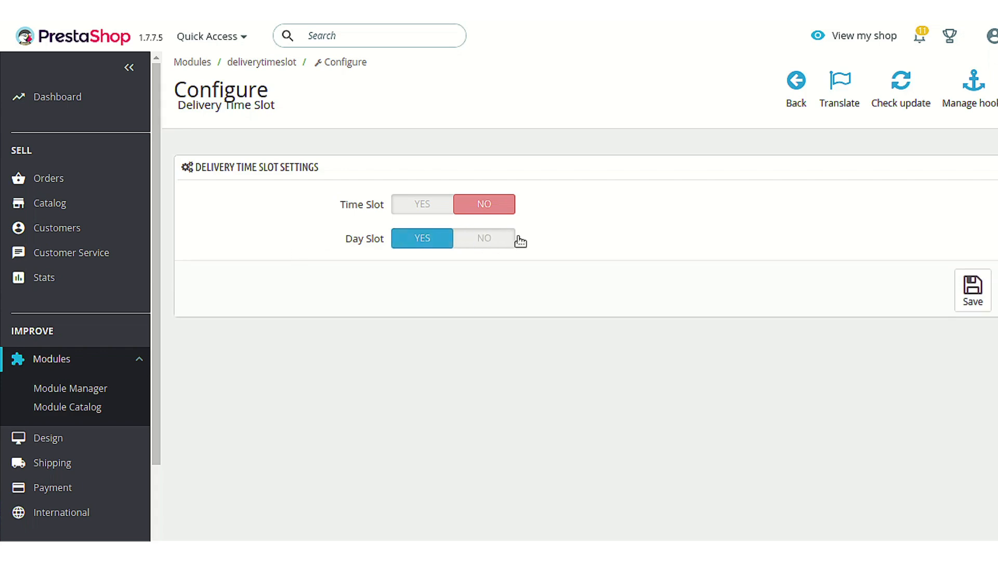
click(492, 243)
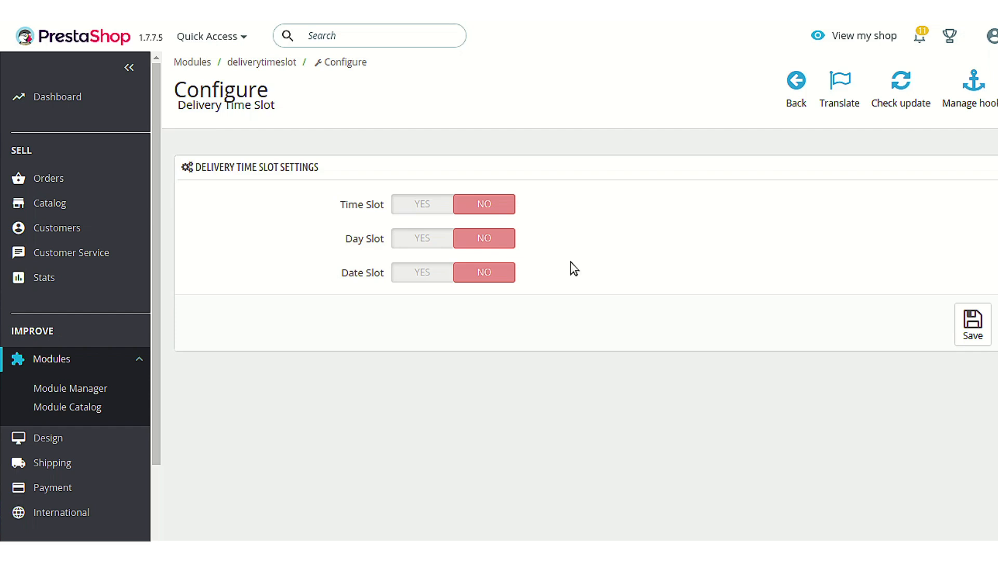
click(395, 240)
click(973, 289)
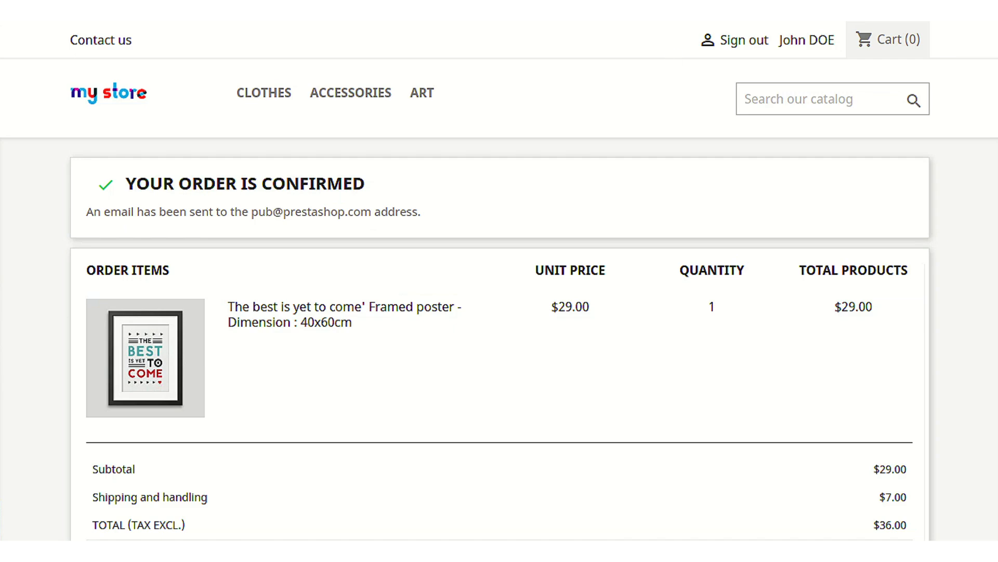
Add one 40x60cm "The best is yet to come" framed poster to the storefront cart and proceed to checkout
click(109, 95)
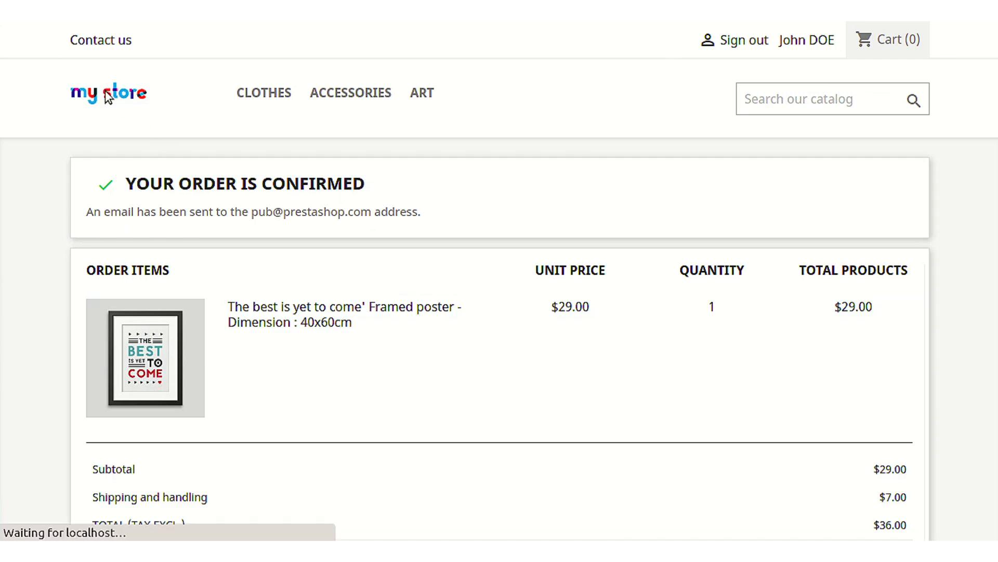
scroll(451, 293, down, 4)
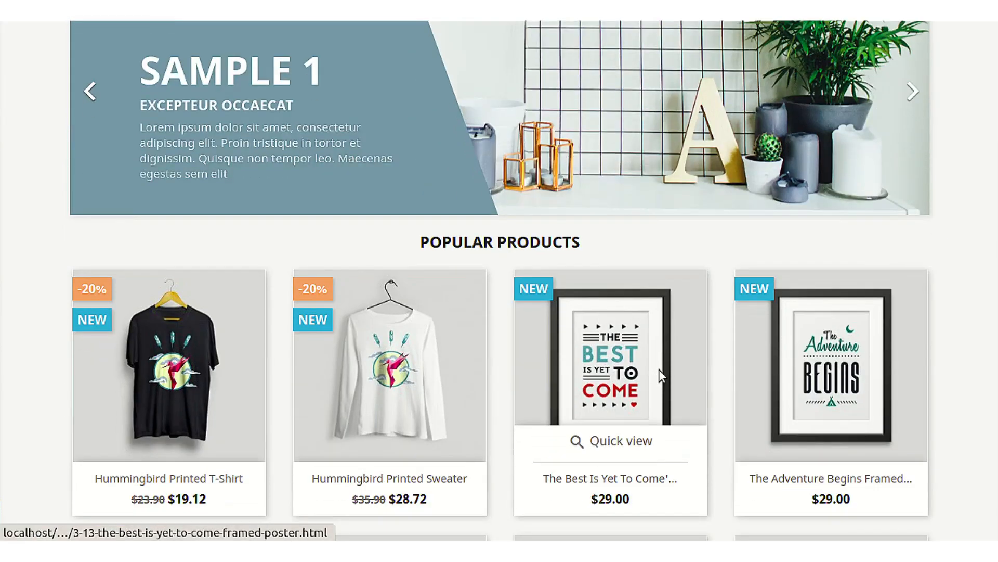
click(659, 369)
click(666, 410)
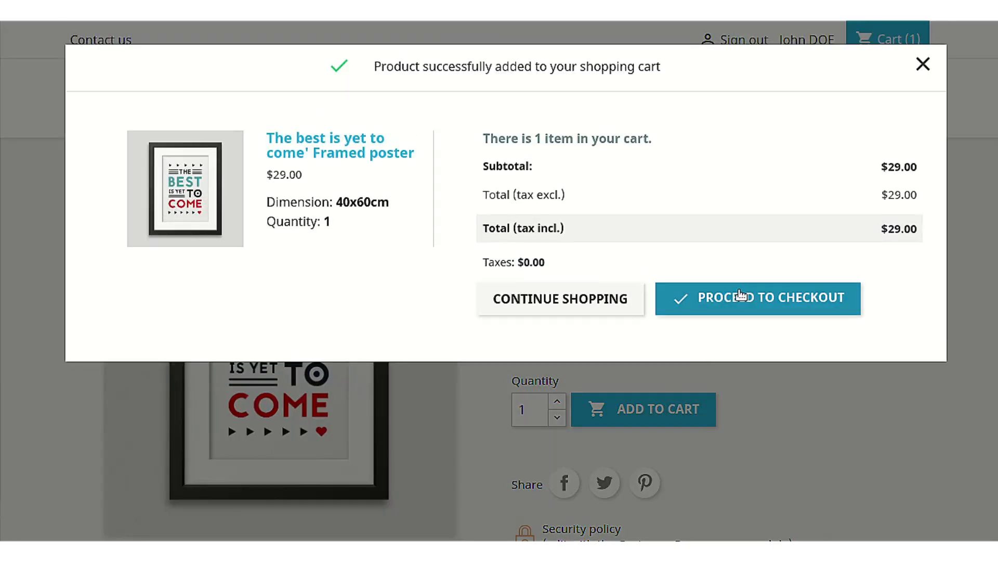
click(741, 294)
click(753, 345)
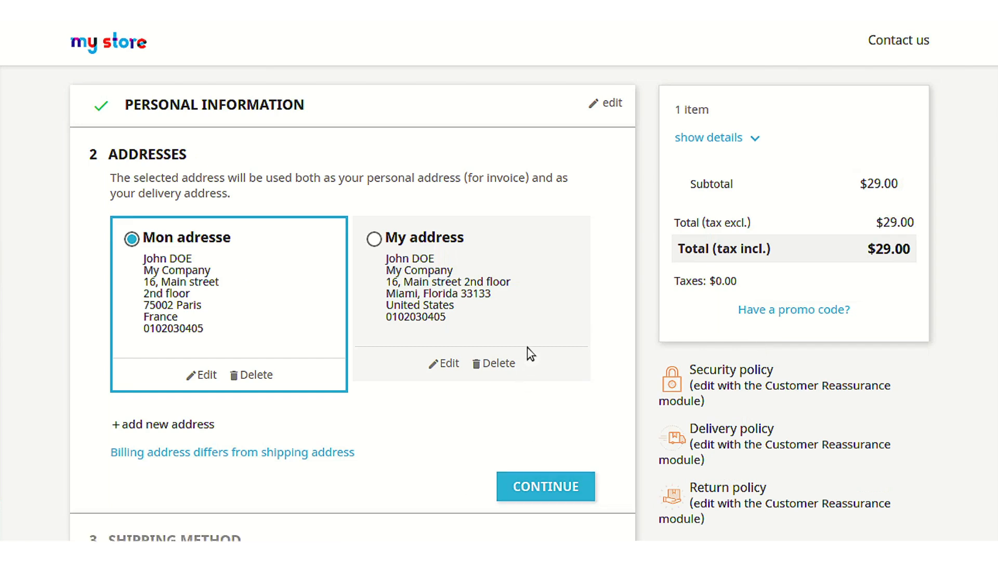
Use the United States address for the order and choose Tuesday as the preferred delivery day in the shipping step
click(471, 289)
click(540, 471)
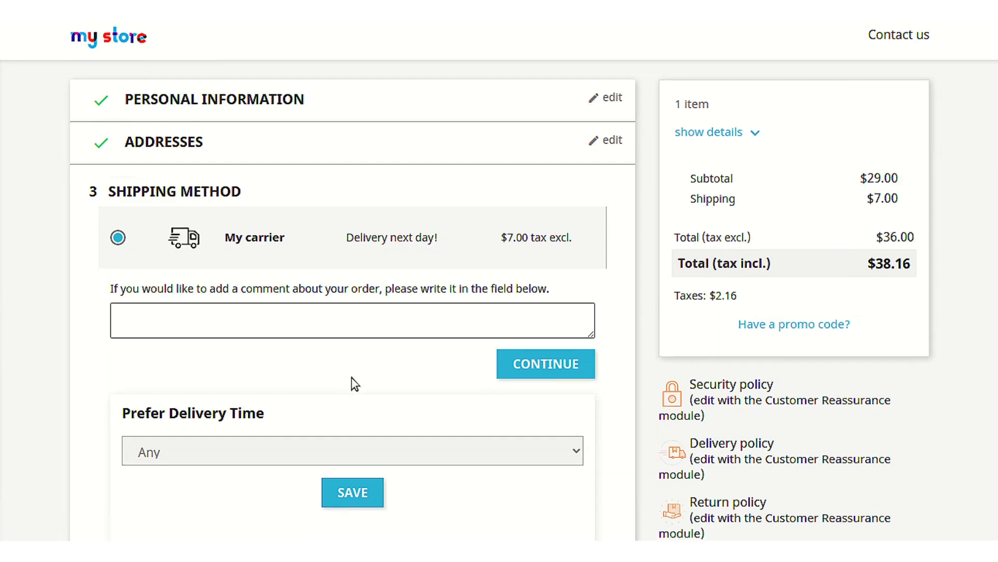
scroll(350, 383, down, 3)
click(406, 299)
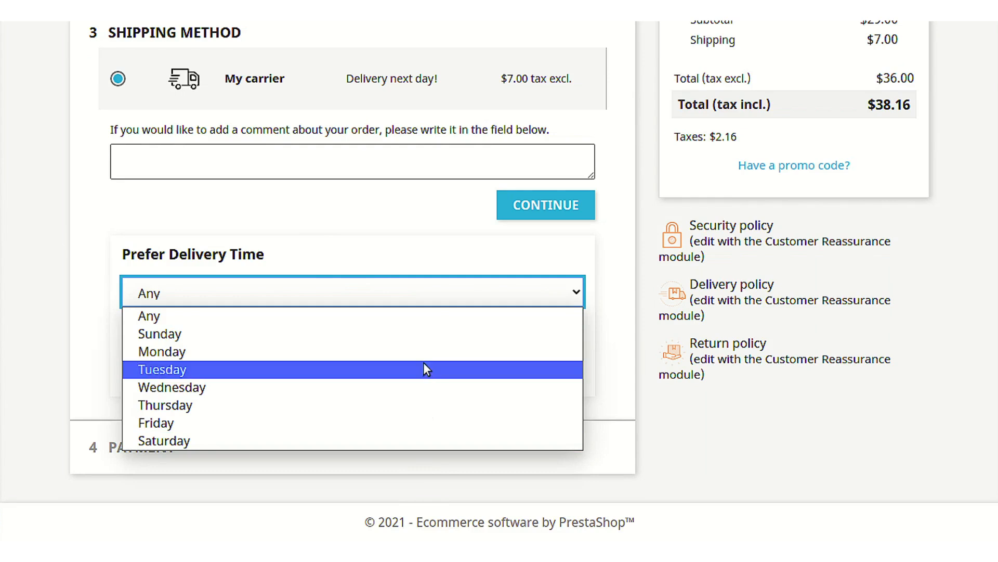
click(382, 372)
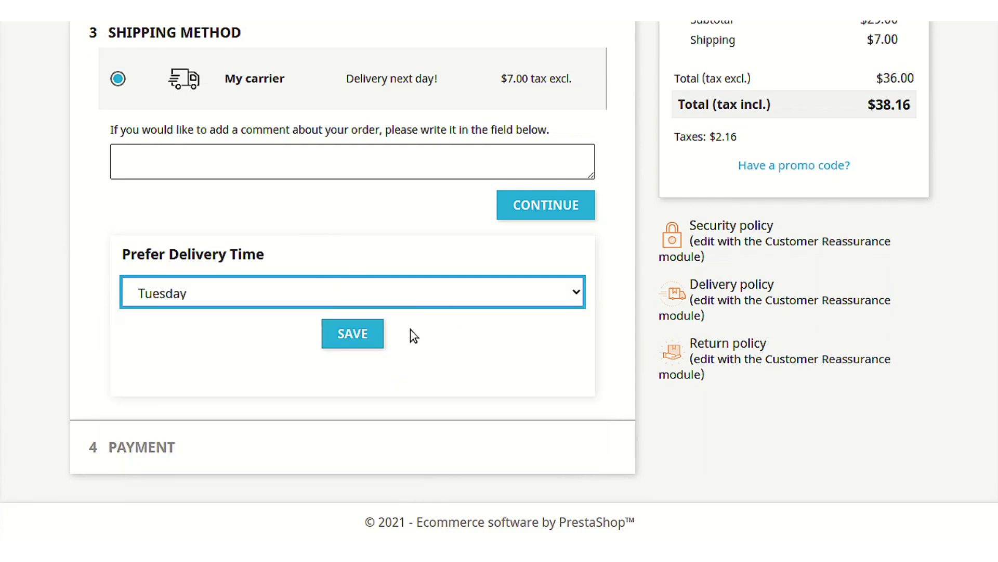
Save the Tuesday delivery preference and place the order with bank wire payment, agreeing to the terms of service
click(360, 336)
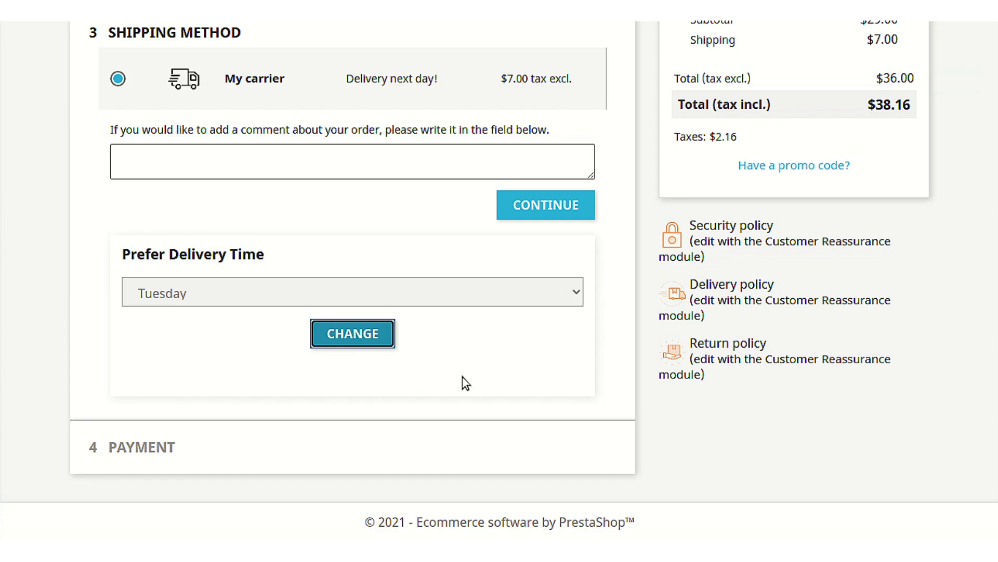
click(573, 198)
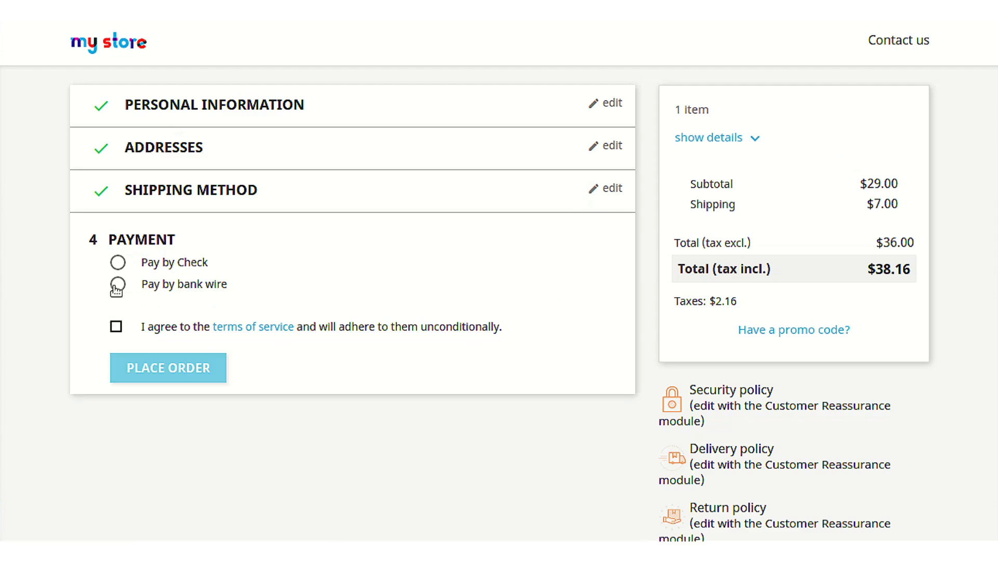
click(118, 284)
click(116, 410)
click(170, 451)
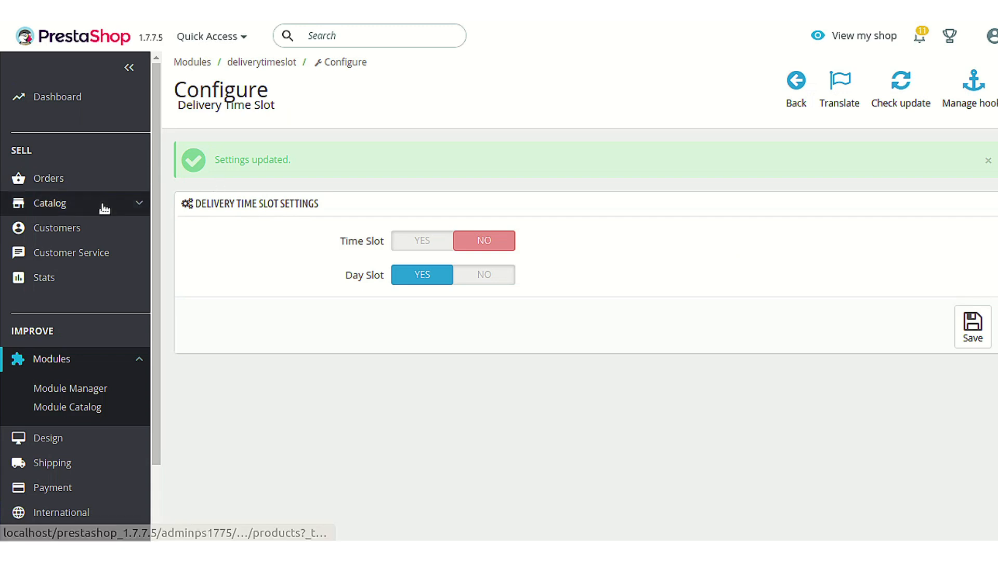
Open the newest order in the back office and examine the customer's preferred delivery day
mouse_move(85, 203)
click(56, 209)
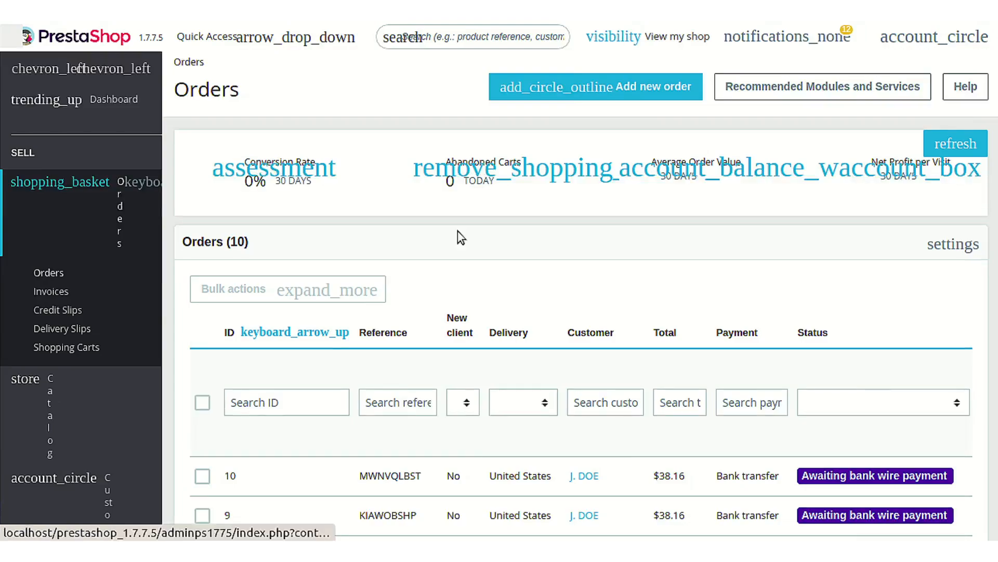
click(582, 437)
scroll(585, 442, down, 10)
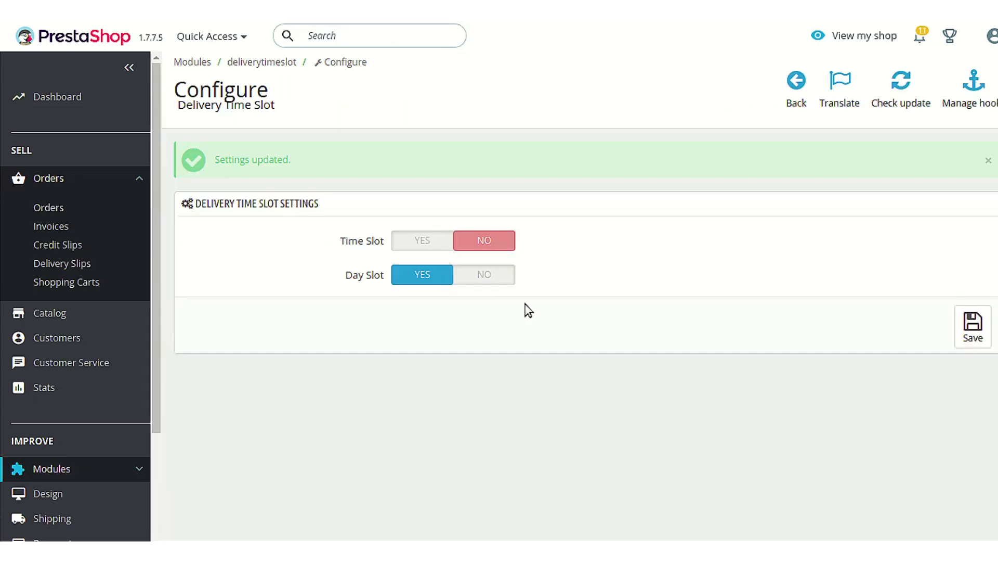
In the Delivery Time Slot settings, disable Day Slot, enable Date Slot with a Minimum Time Lead of 2, and save
click(482, 279)
click(417, 310)
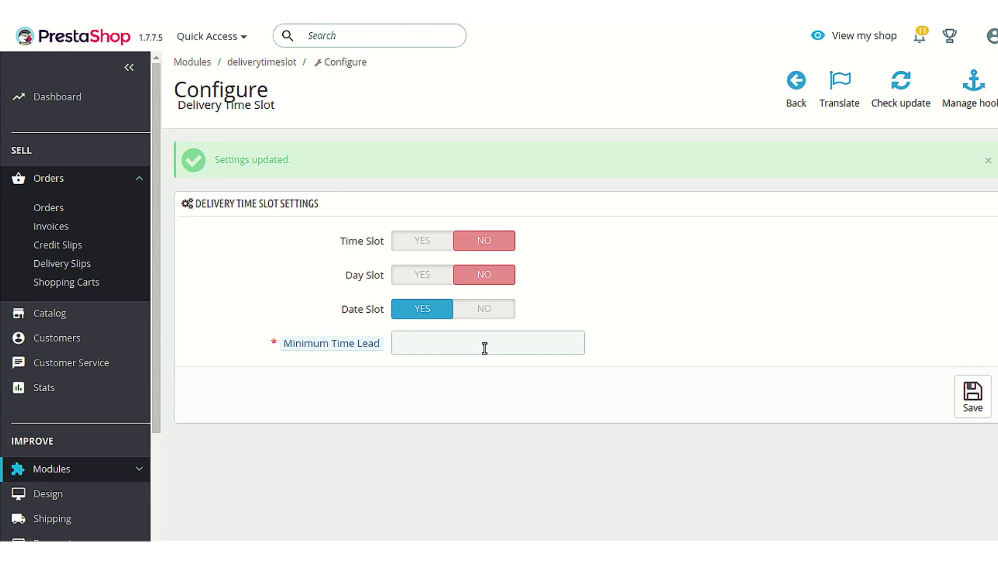
click(485, 346)
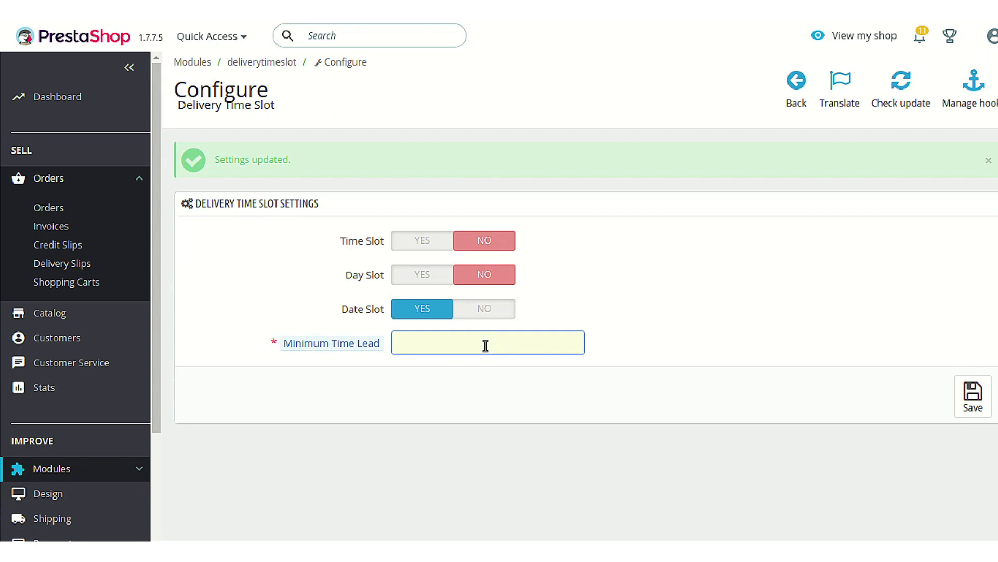
text(2)
click(976, 395)
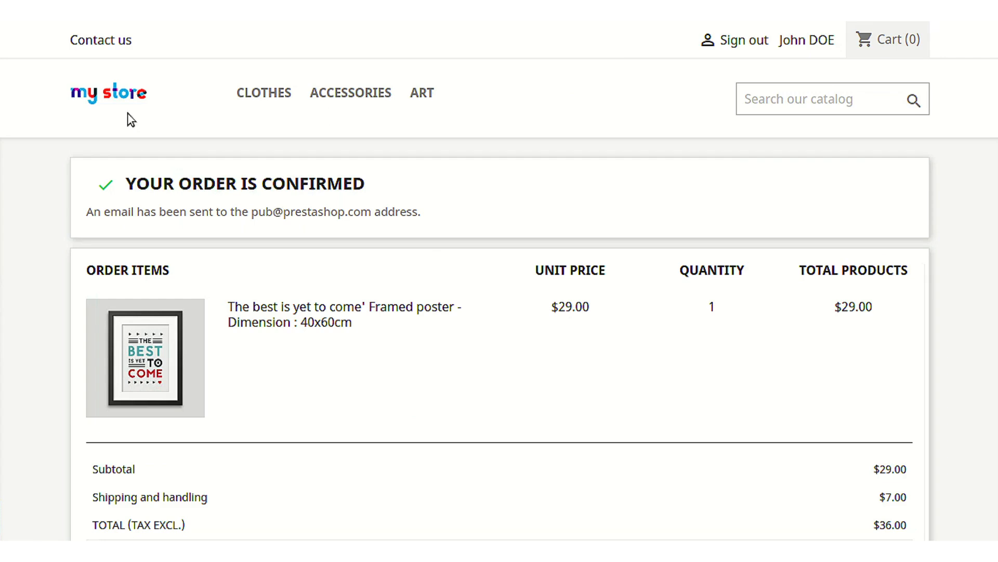
Return to the storefront, add one 40x60cm "The best is yet to come" framed poster to the cart and proceed to checkout
click(119, 97)
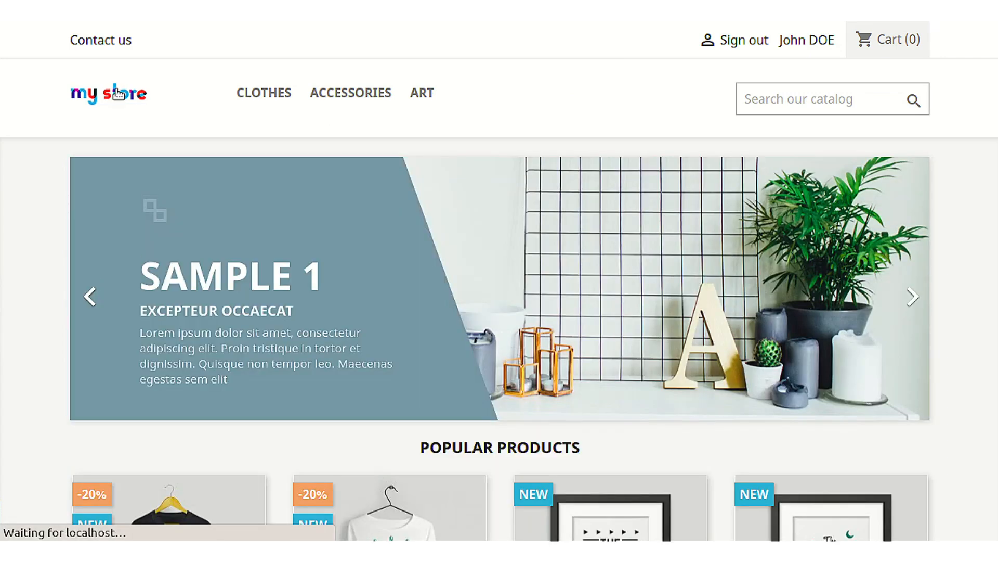
click(826, 44)
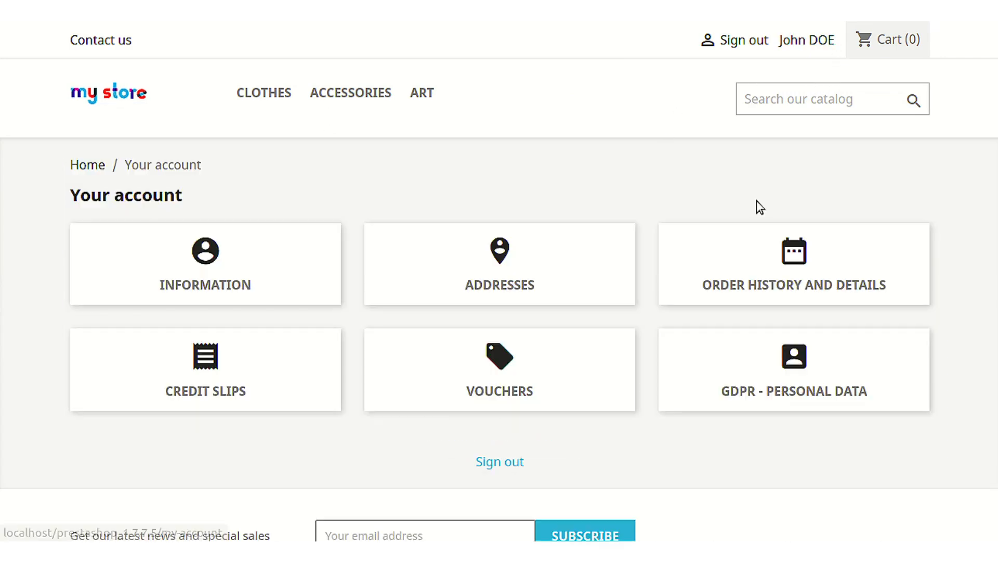
click(99, 95)
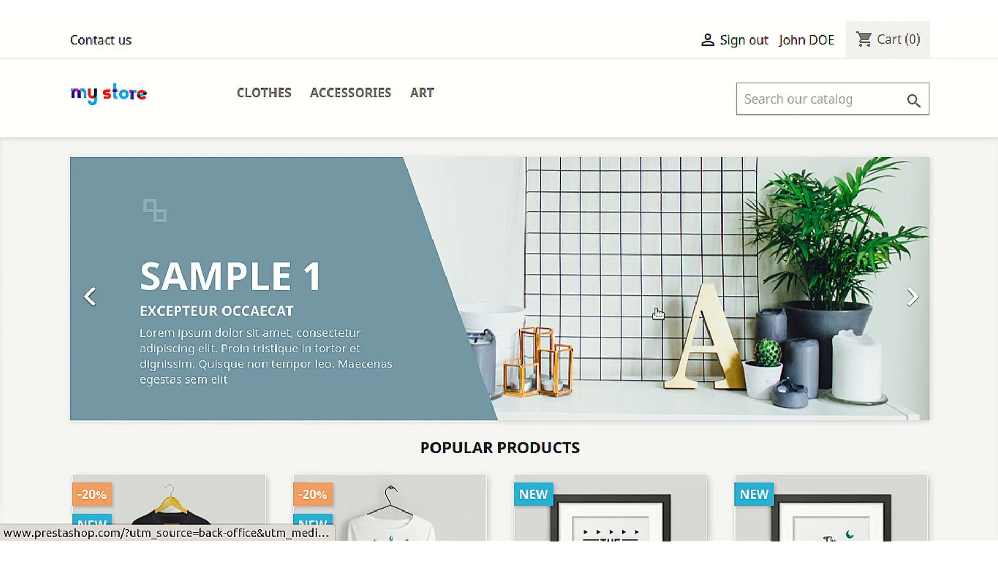
click(597, 526)
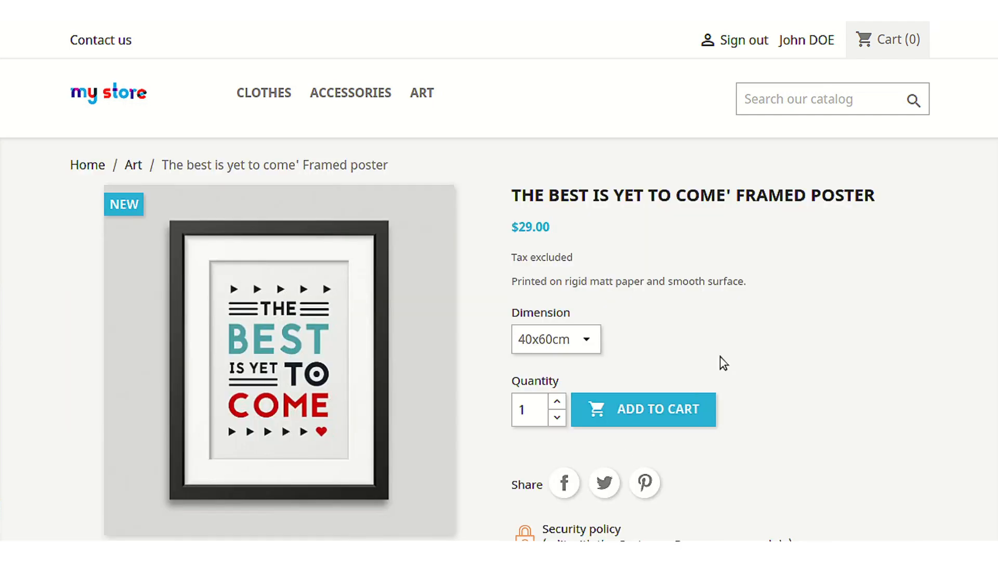
click(656, 411)
click(786, 311)
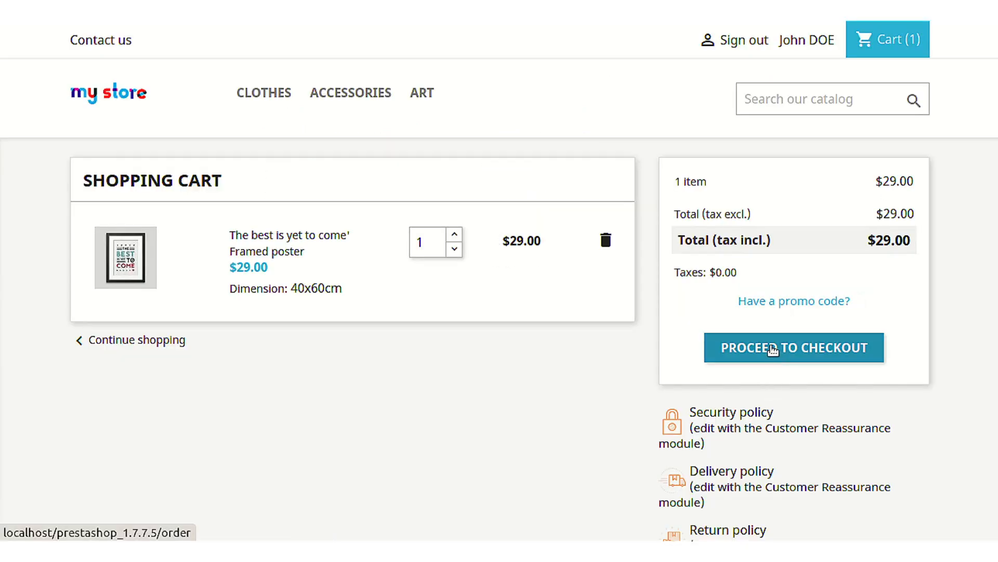
click(772, 348)
Use the United States address for the order and save 2021-07-15 as the preferred delivery date in the shipping step
click(520, 367)
click(523, 487)
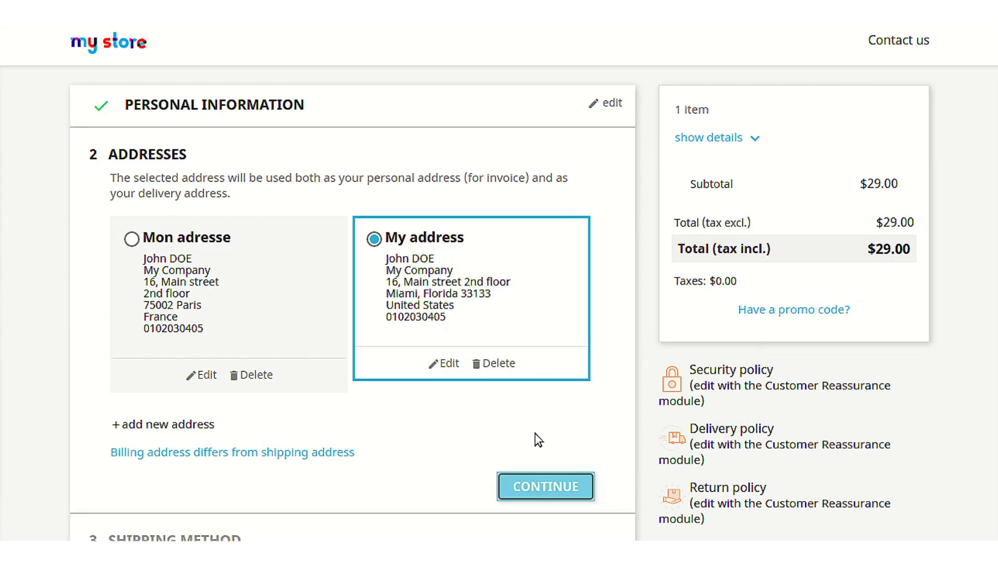
scroll(445, 372, down, 1)
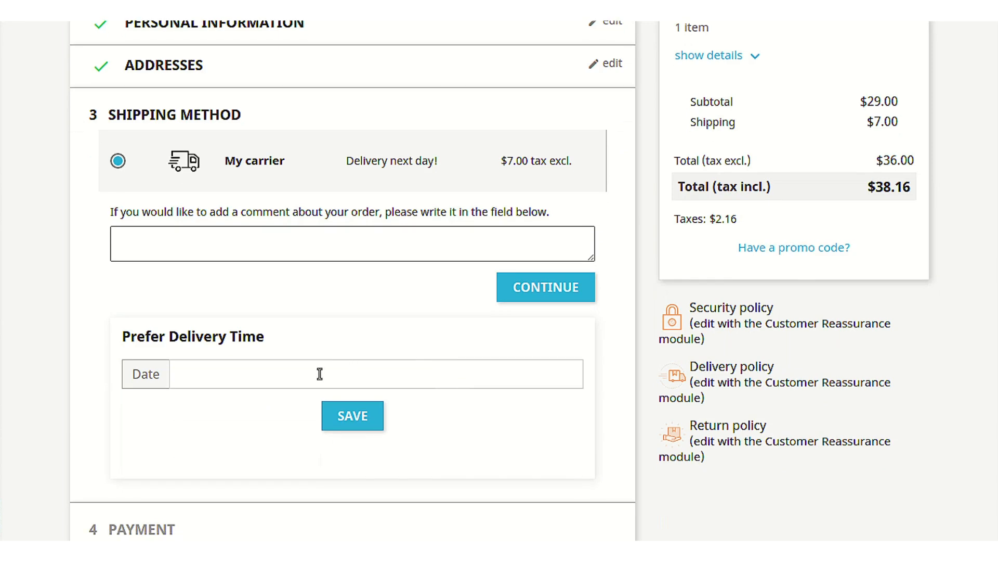
click(314, 374)
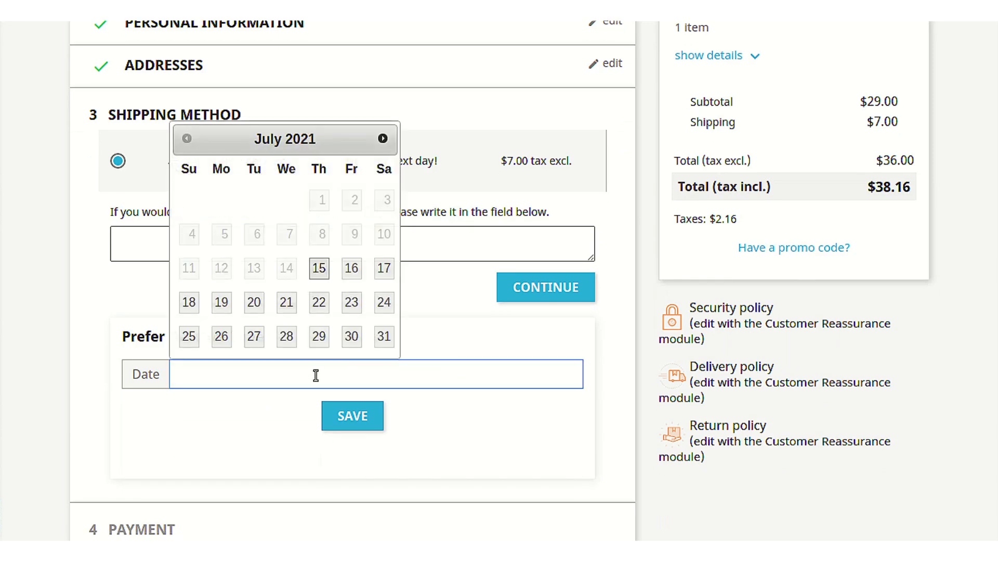
click(318, 266)
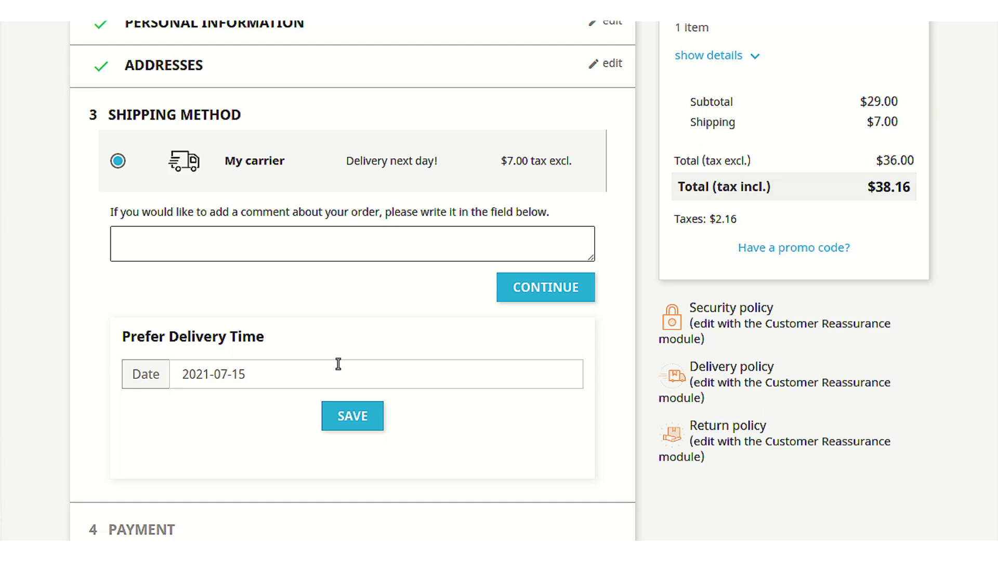
click(357, 411)
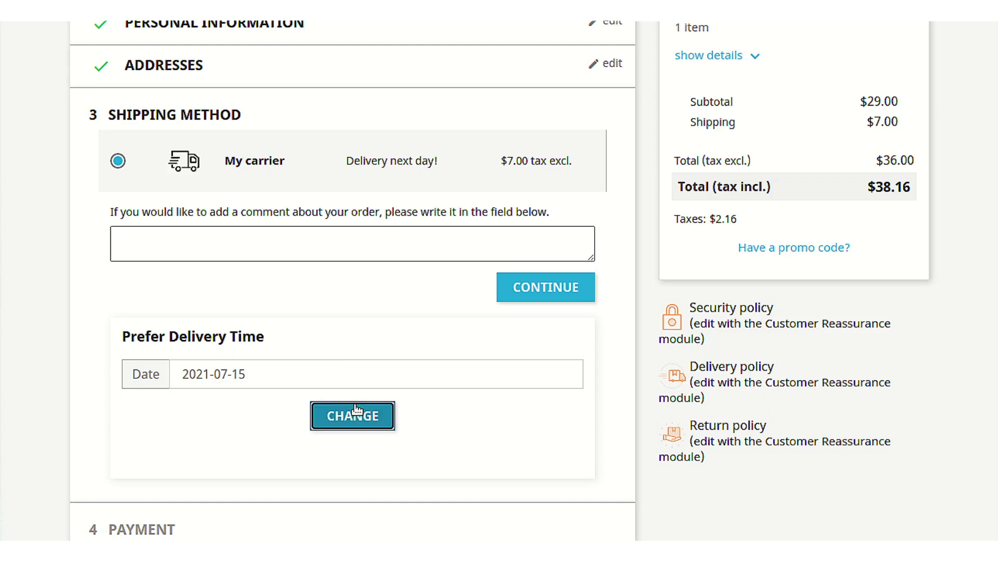